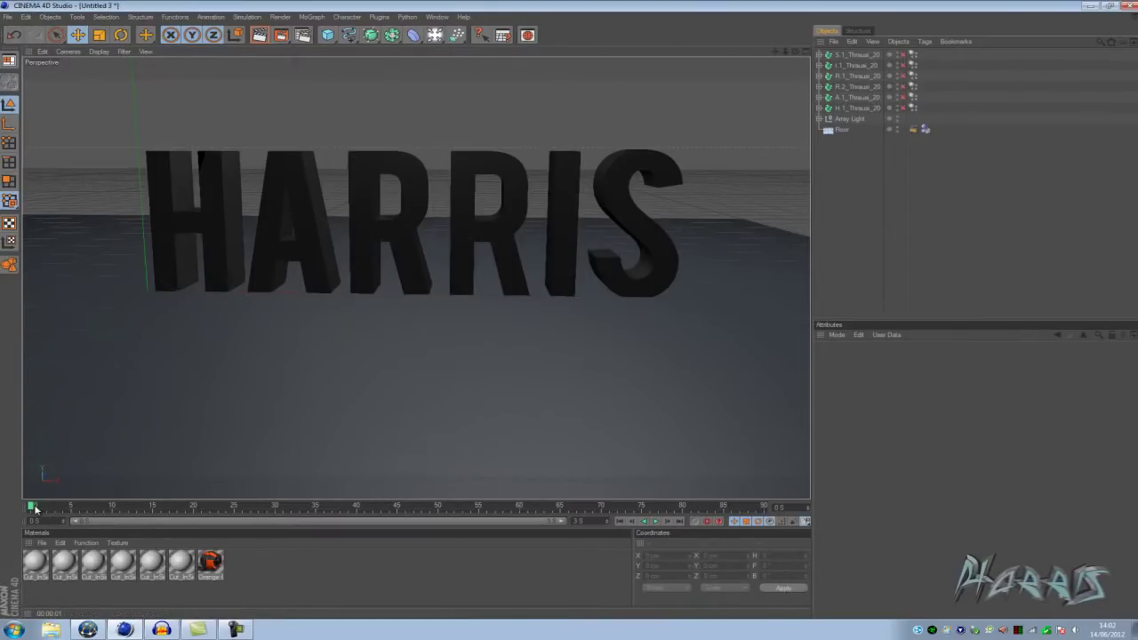
- Scrub through the animation to watch the HARRIS letters shatter, then return to the start
drag(32, 507, 481, 486)
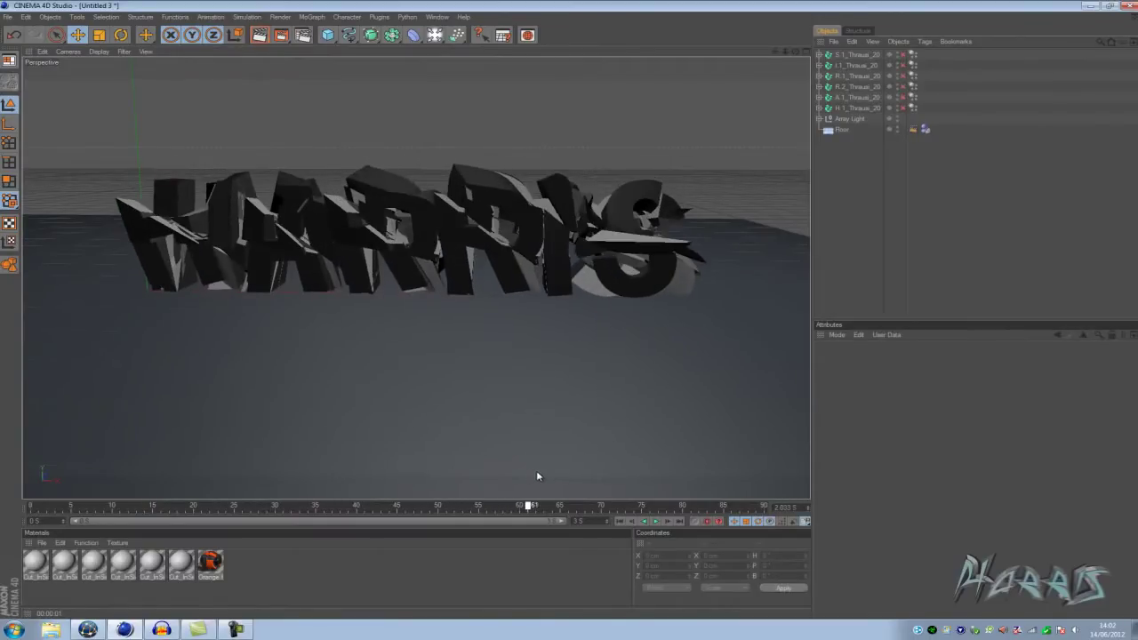
mouse_move(481, 487)
mouse_down()
mouse_move(653, 483)
mouse_move(2, 522)
mouse_up()
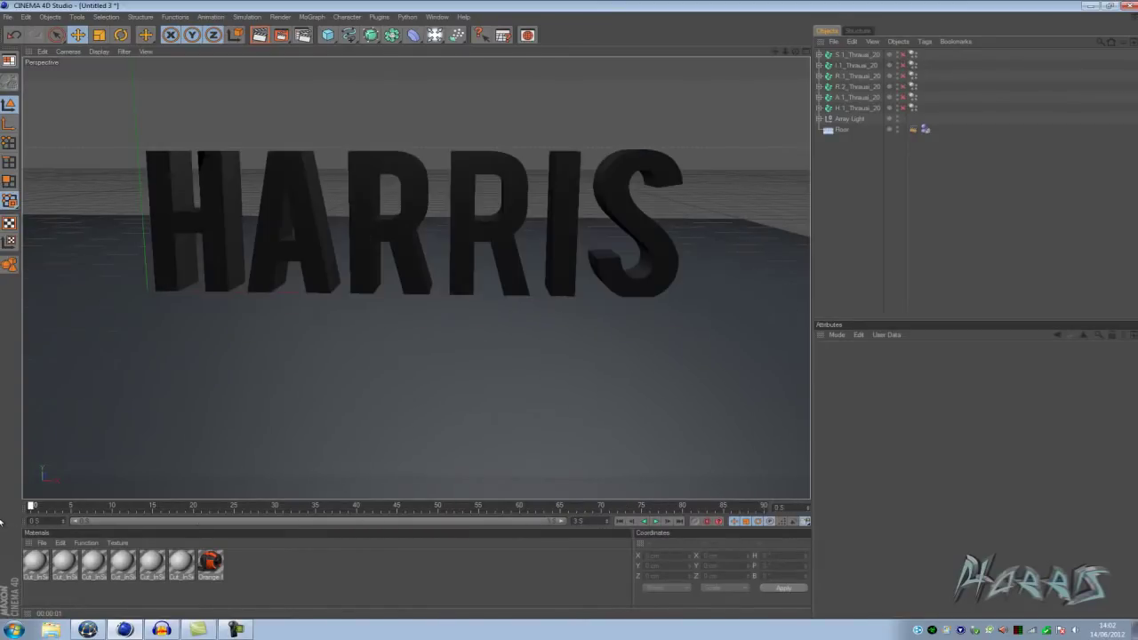
key(g)
- Open Project Settings' Dynamics tab, select the 100% Time Scale field, and move near frame 45
click(27, 17)
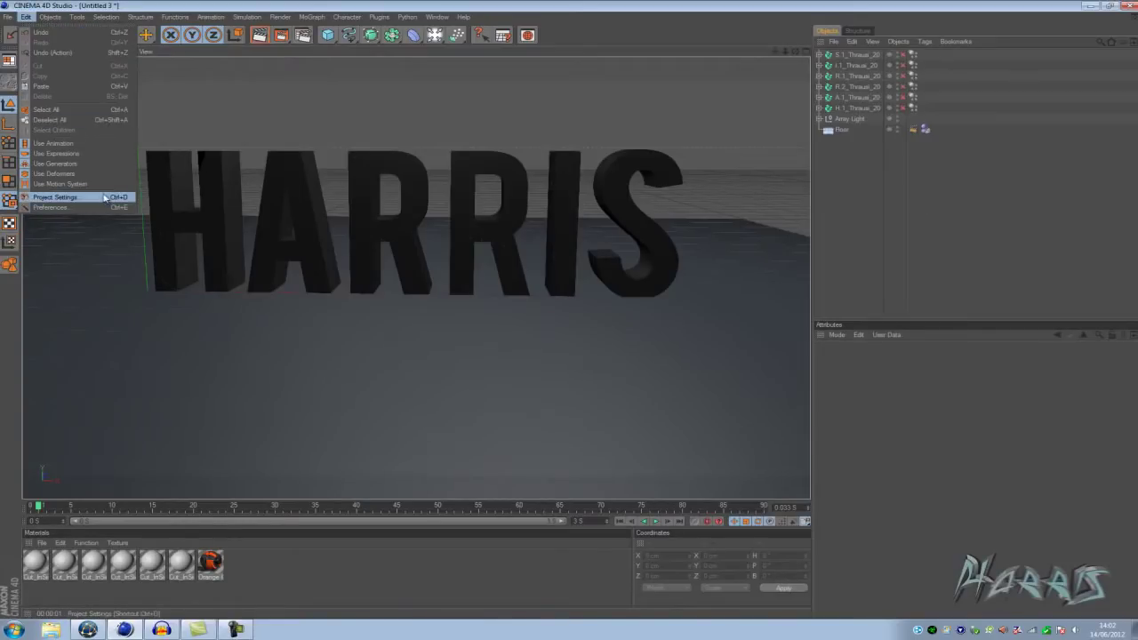
click(55, 196)
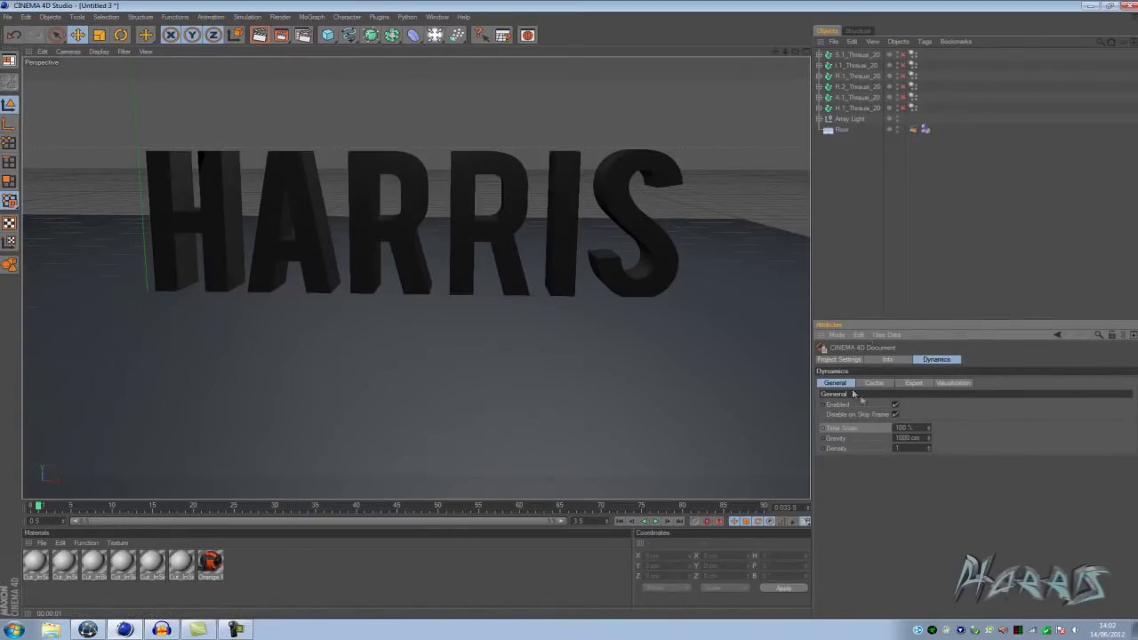
click(838, 359)
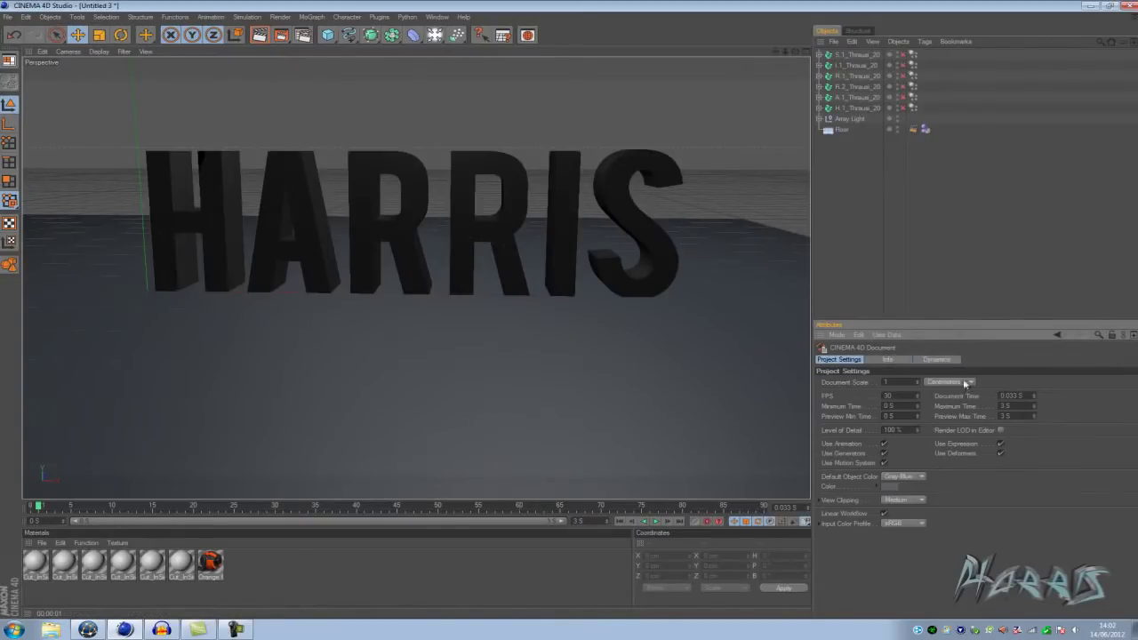
click(938, 360)
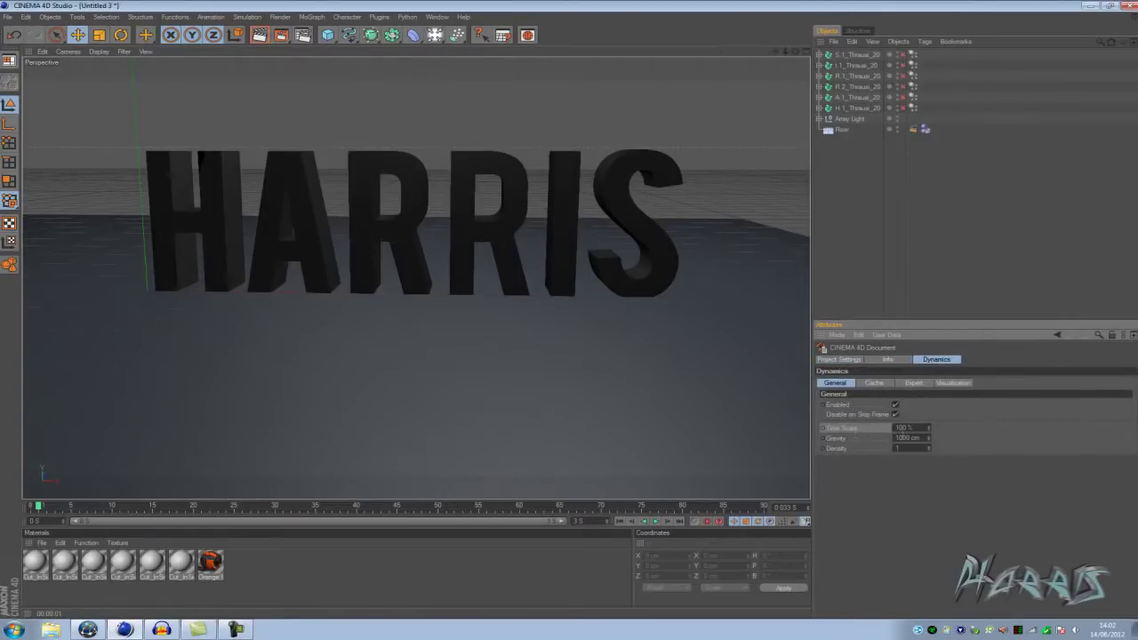
double_click(908, 427)
text(10)
drag(39, 506, 399, 506)
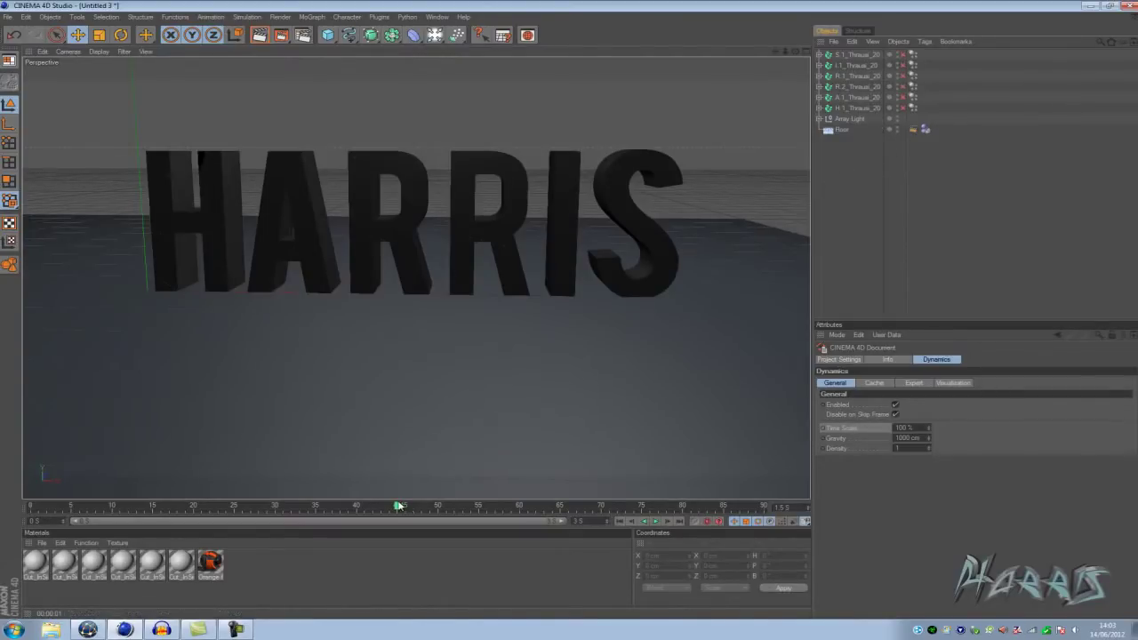
- At frame 56, where the letters start breaking, keyframe Time Scale at 100%
drag(403, 509, 469, 504)
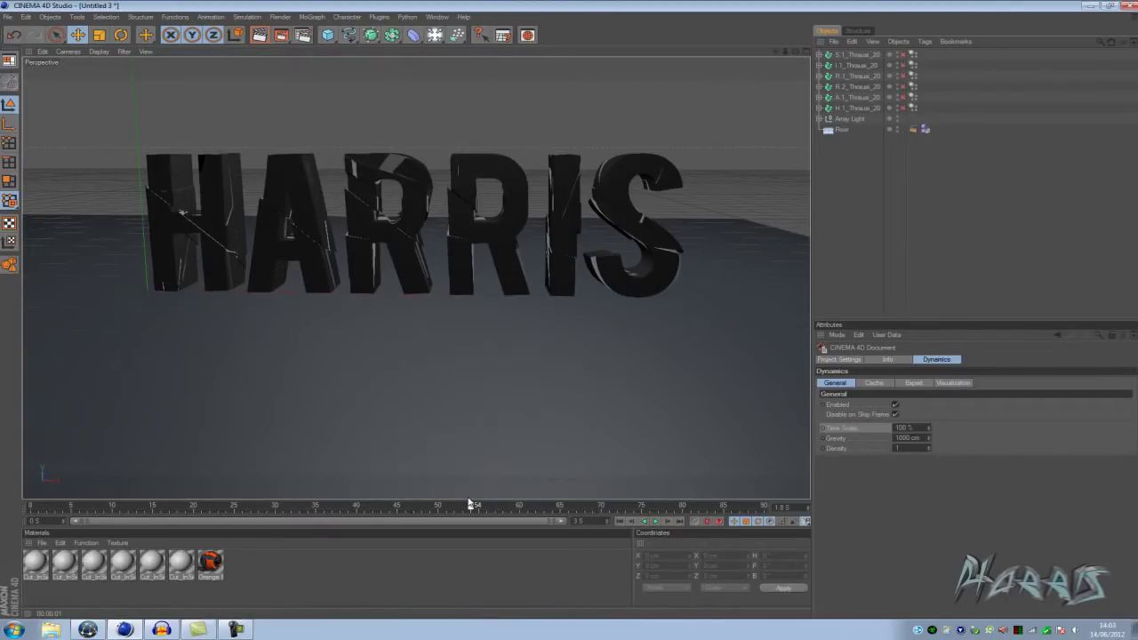
drag(469, 504, 497, 503)
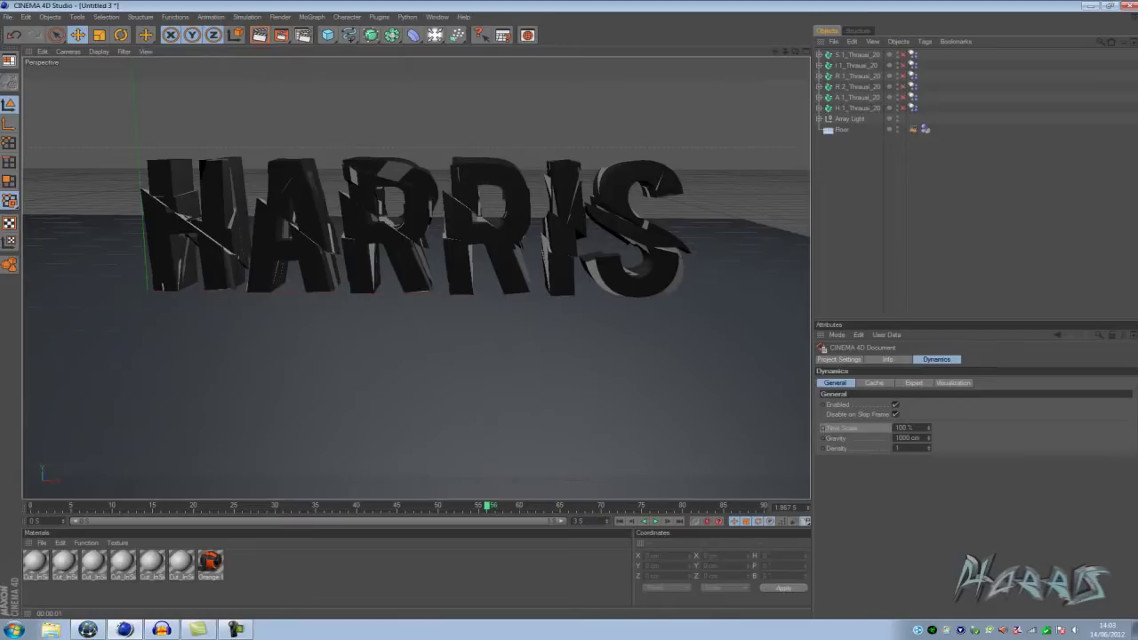
click(823, 428)
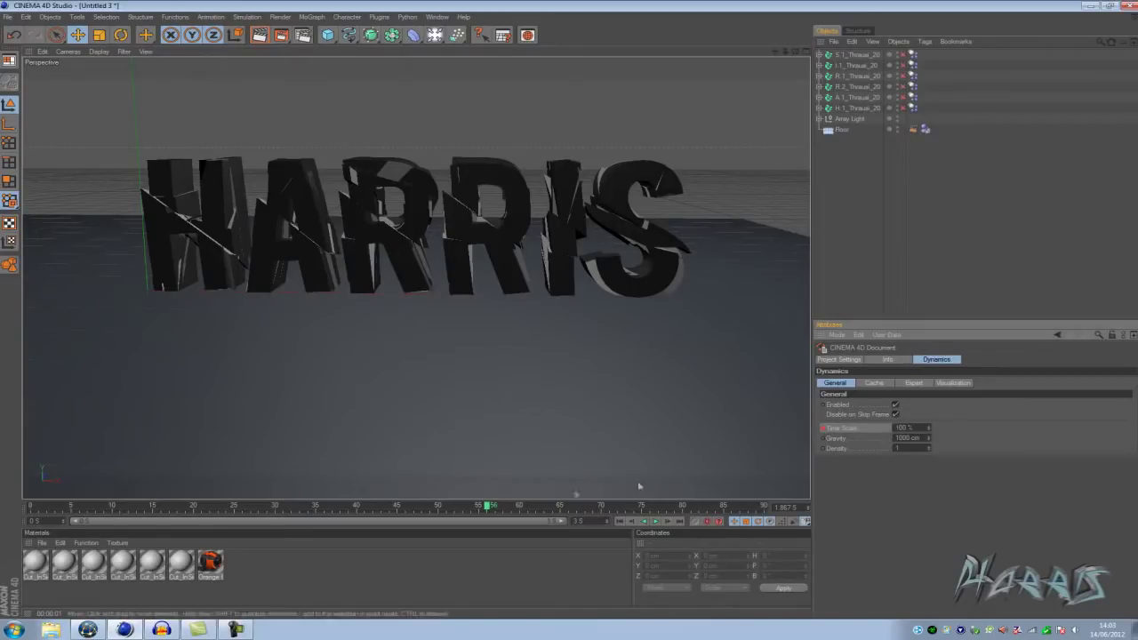
- Keyframe Time Scale at 10% on frame 57, then check the slowed shatter
drag(488, 506, 496, 506)
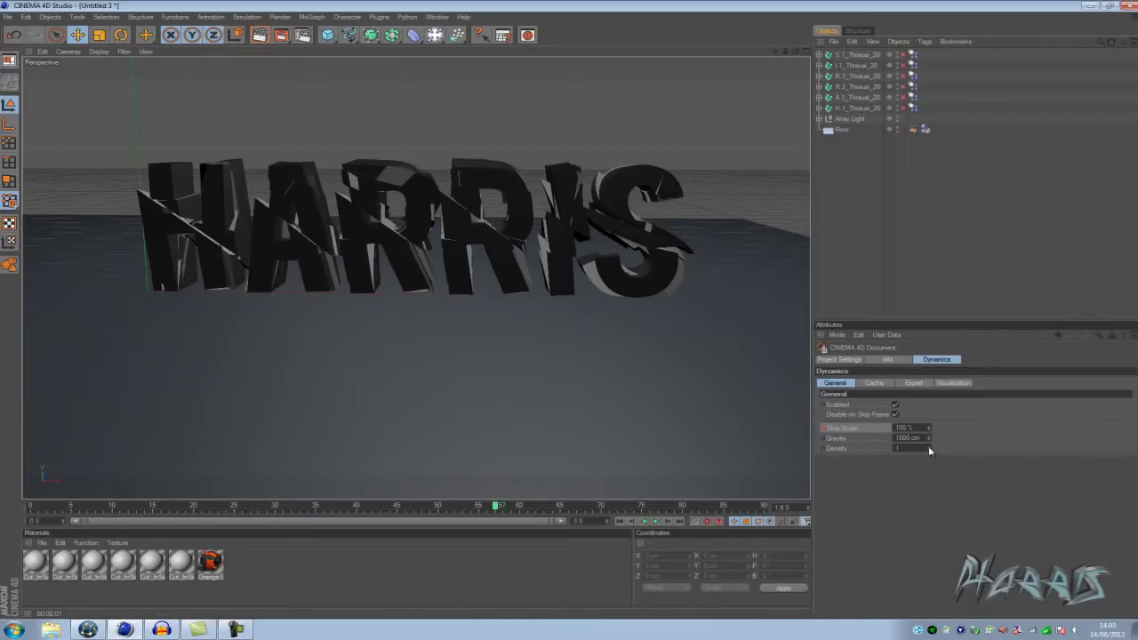
click(907, 430)
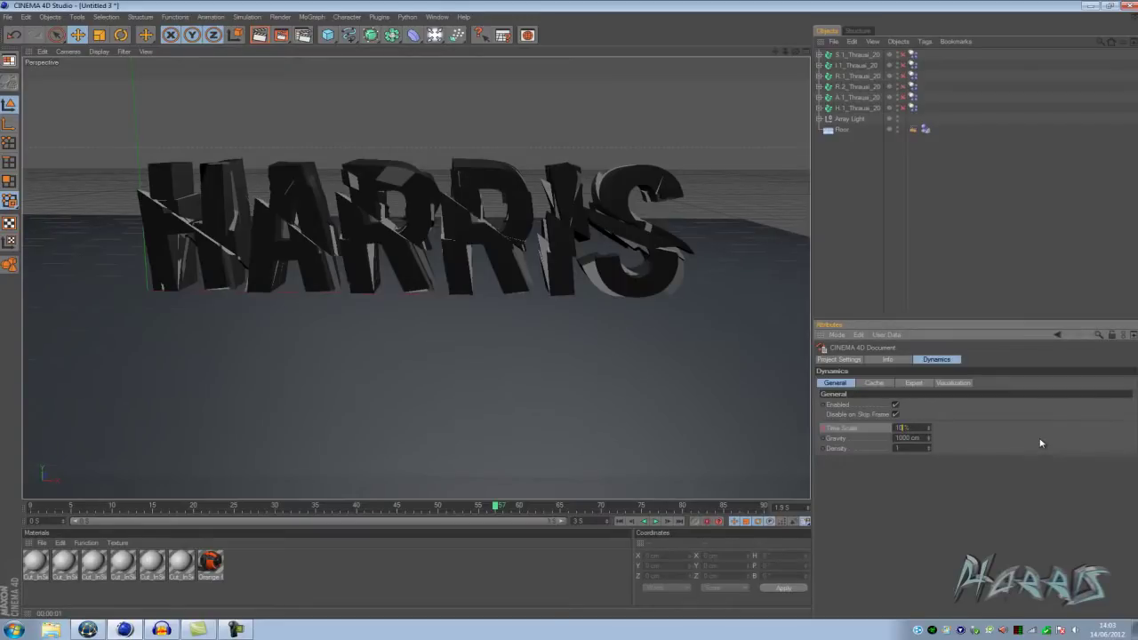
click(824, 427)
mouse_move(495, 507)
mouse_down()
mouse_move(346, 526)
mouse_move(496, 521)
mouse_up()
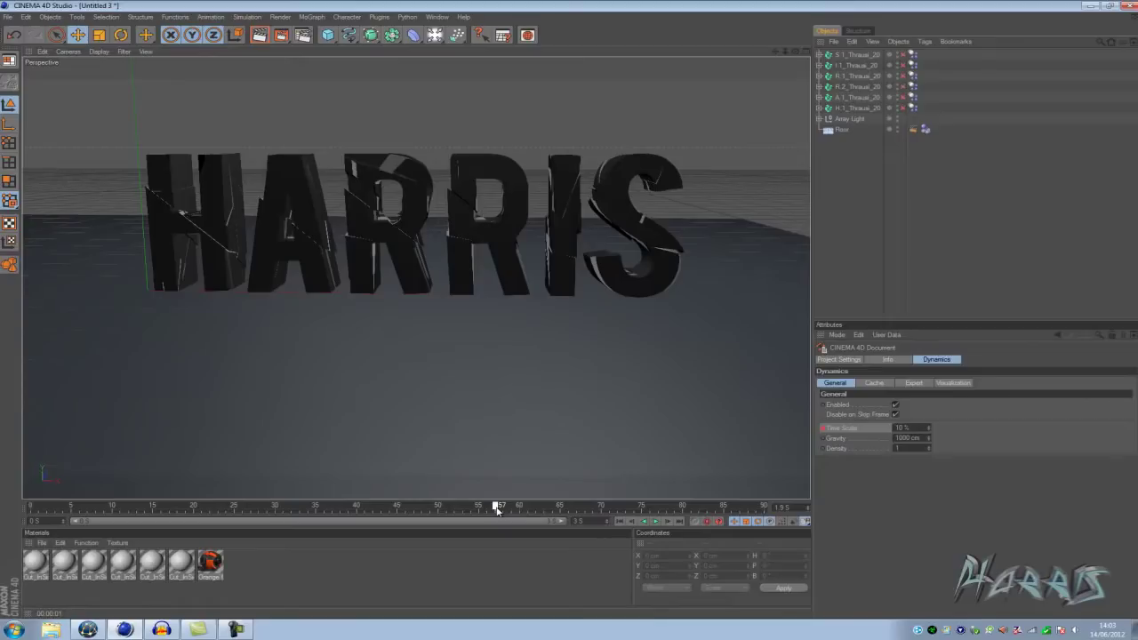
mouse_move(500, 508)
mouse_down()
mouse_move(700, 513)
mouse_move(0, 491)
mouse_up()
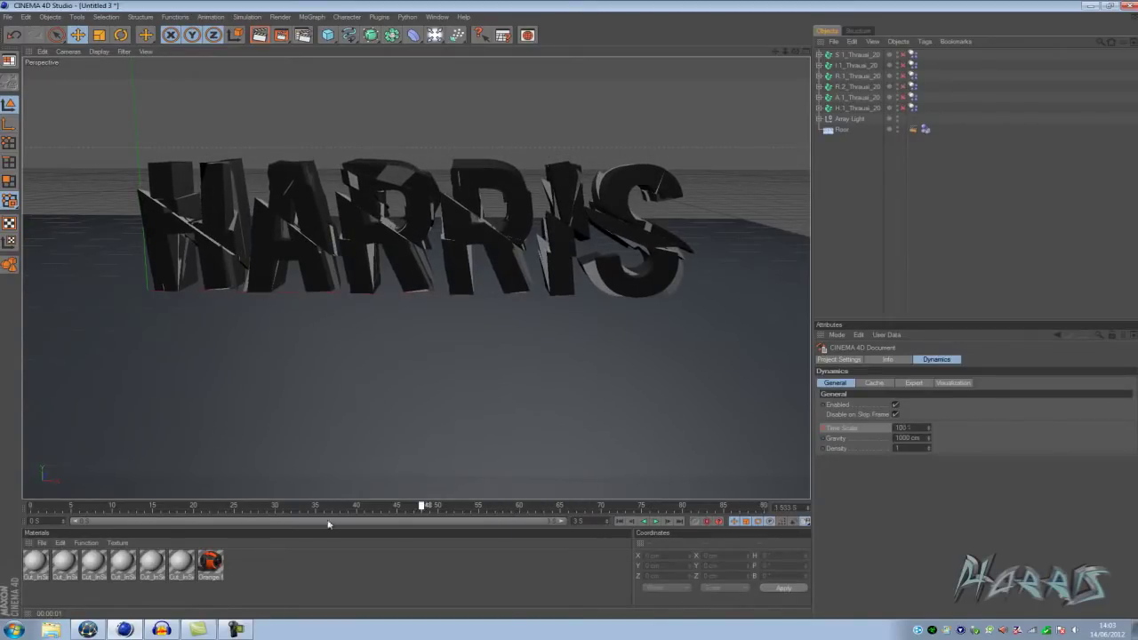
- Replay the slow-motion shatter to around frame 85 and render the view
drag(0, 492, 601, 520)
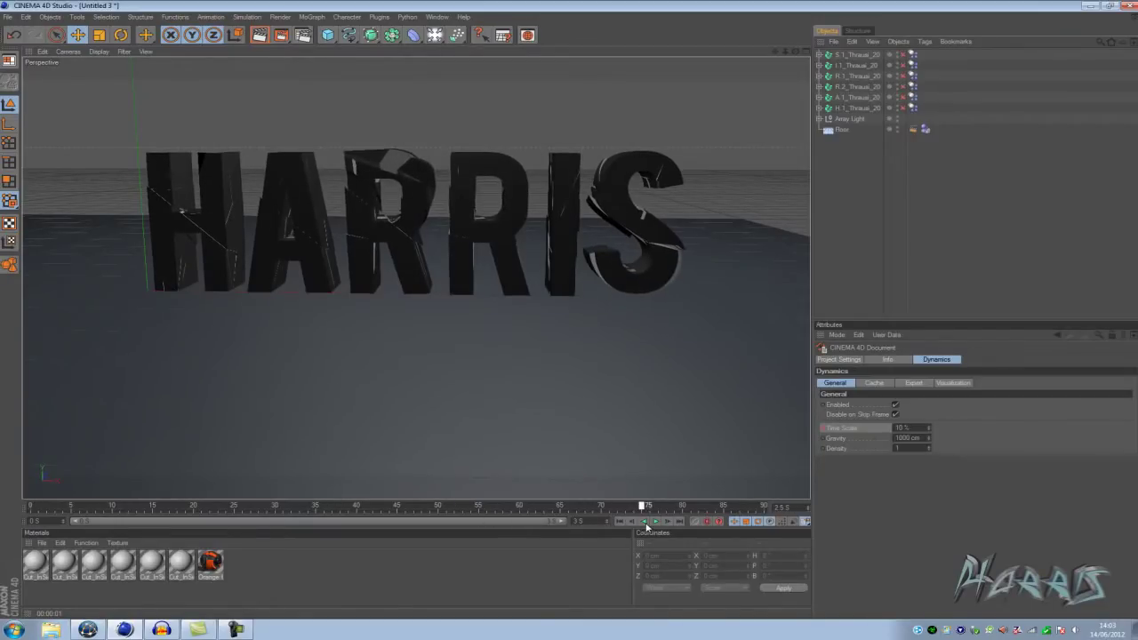
drag(601, 519, 724, 516)
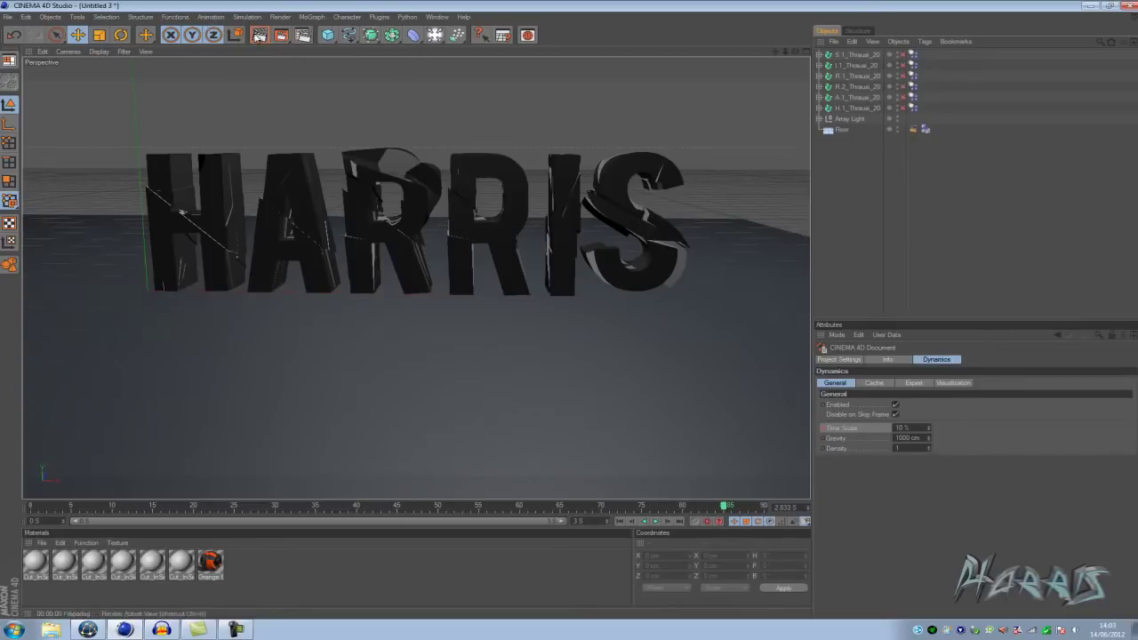
click(259, 34)
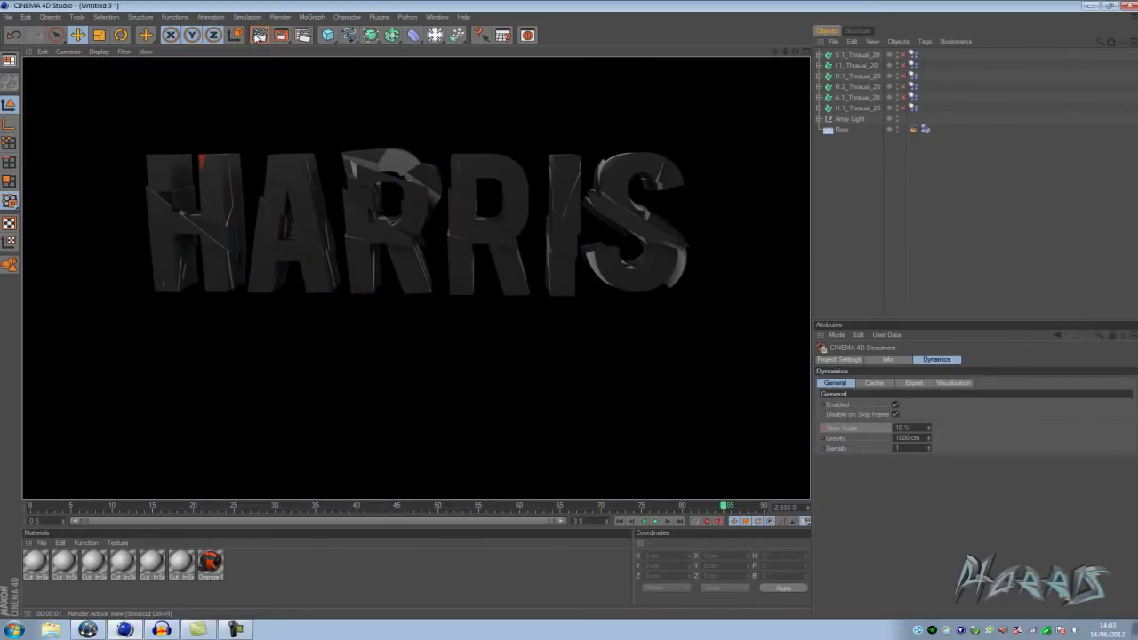